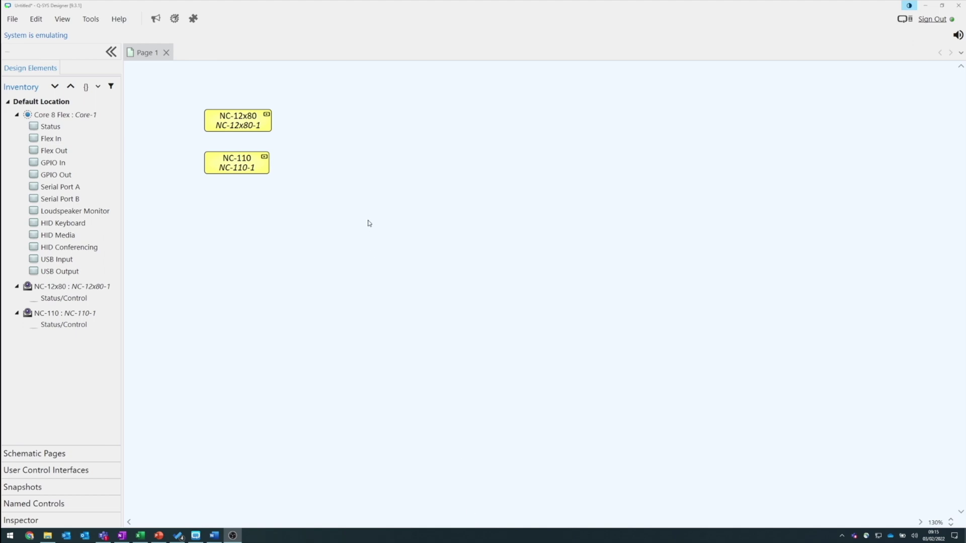
# Open the NC-12x80 and NC-110 camera panels, placing NC-110 on the left and NC-12x80 on the right.
pyautogui.doubleClick(259, 128)
pyautogui.moveTo(359, 69); pyautogui.dragTo(644, 79)
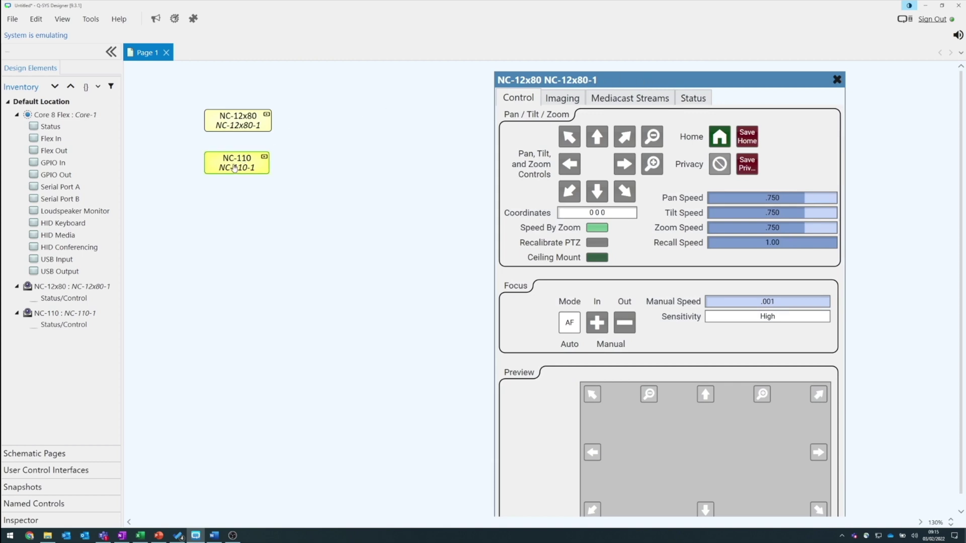
pyautogui.doubleClick(253, 172)
pyautogui.moveTo(359, 165); pyautogui.dragTo(280, 85)
pyautogui.moveTo(528, 84); pyautogui.dragTo(560, 75)
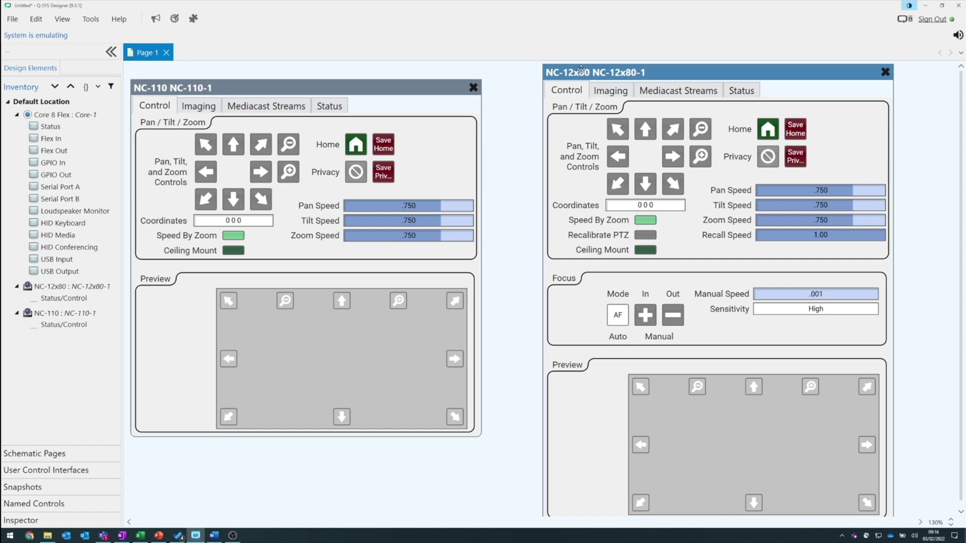
# On the NC-12x80 Imaging settings, switch the SDI/HDMI Mode from HDMI to SDI.
pyautogui.click(613, 93)
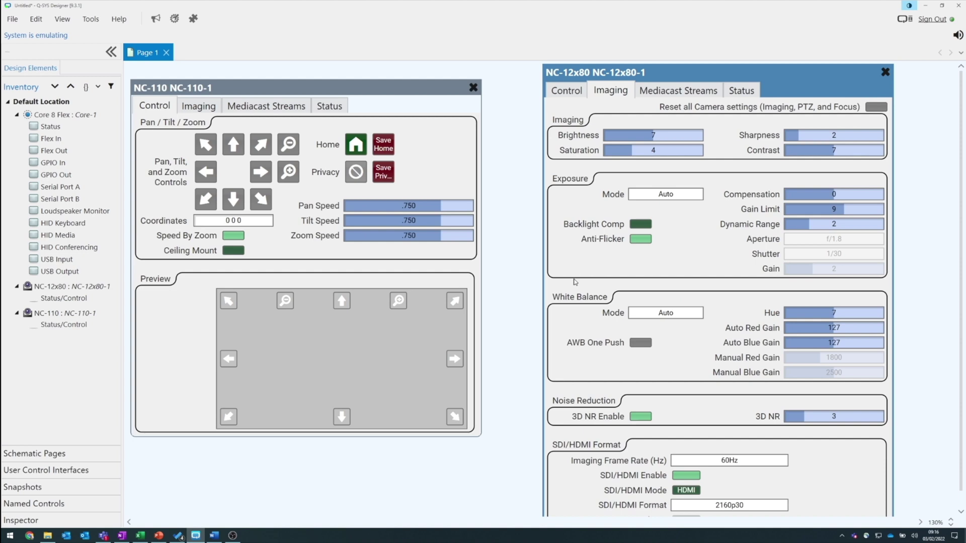
pyautogui.scroll(-1, 575, 286)
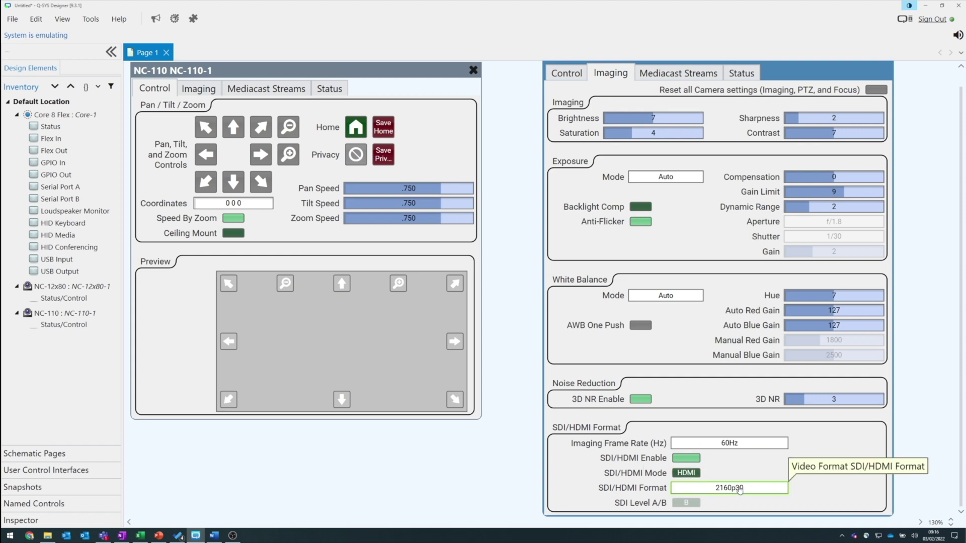
pyautogui.click(686, 473)
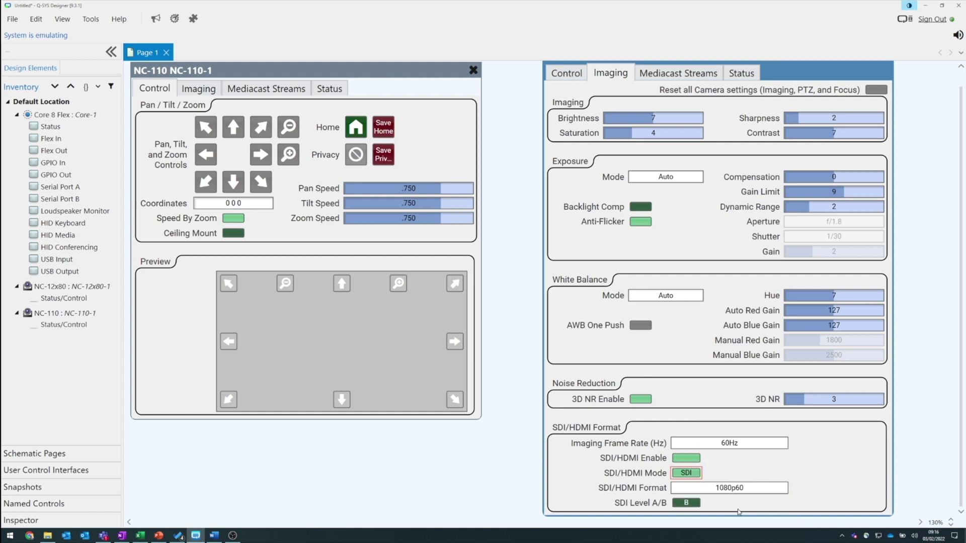
pyautogui.click(686, 503)
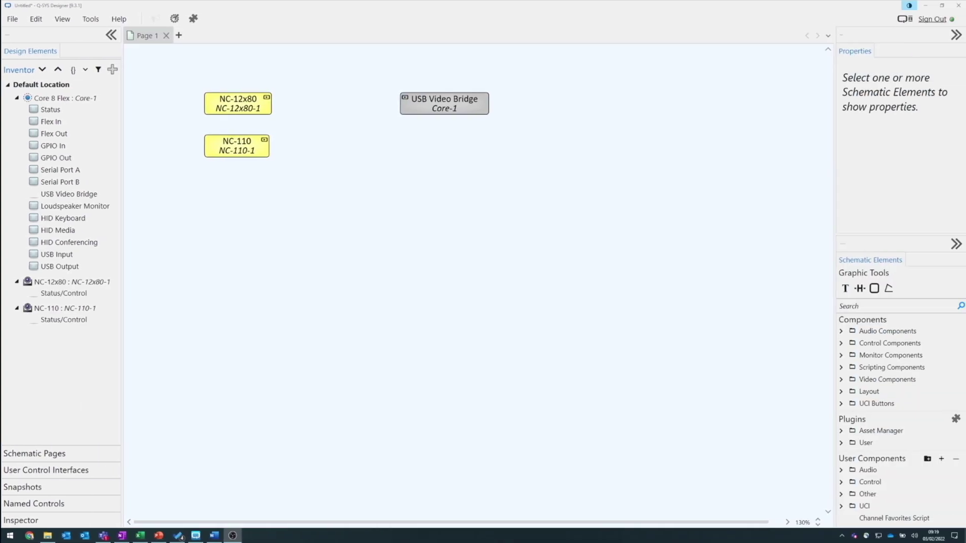
# Find 'media' in Schematic Elements, place a Mediacast Router, wire both cameras in and Output 1 to the bridge.
pyautogui.click(854, 306)
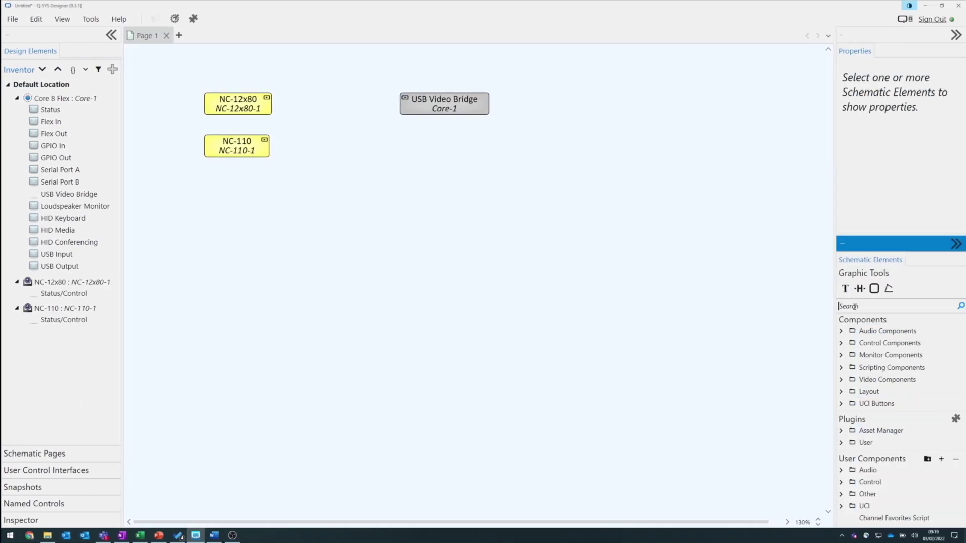
pyautogui.write('media')
pyautogui.moveTo(890, 343); pyautogui.dragTo(316, 96)
pyautogui.moveTo(238, 73); pyautogui.dragTo(280, 158)
pyautogui.moveTo(267, 97); pyautogui.dragTo(316, 97)
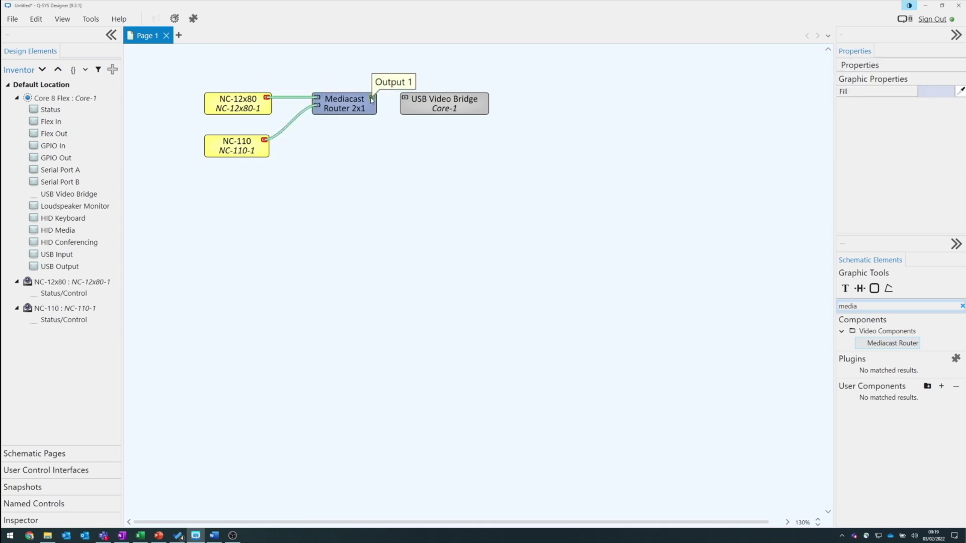
pyautogui.moveTo(372, 99); pyautogui.dragTo(405, 97)
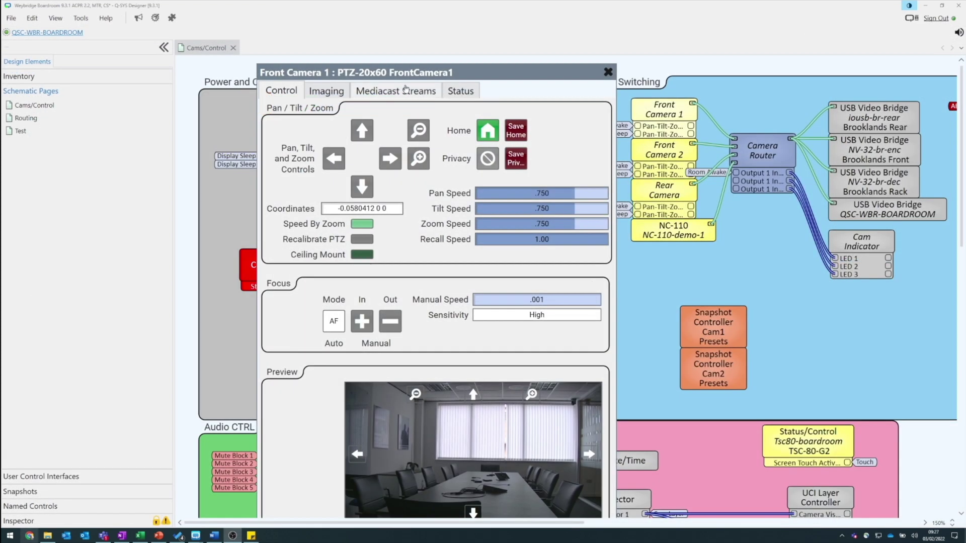
# View the front camera's IP stream settings and turn on its preview stream.
pyautogui.click(404, 95)
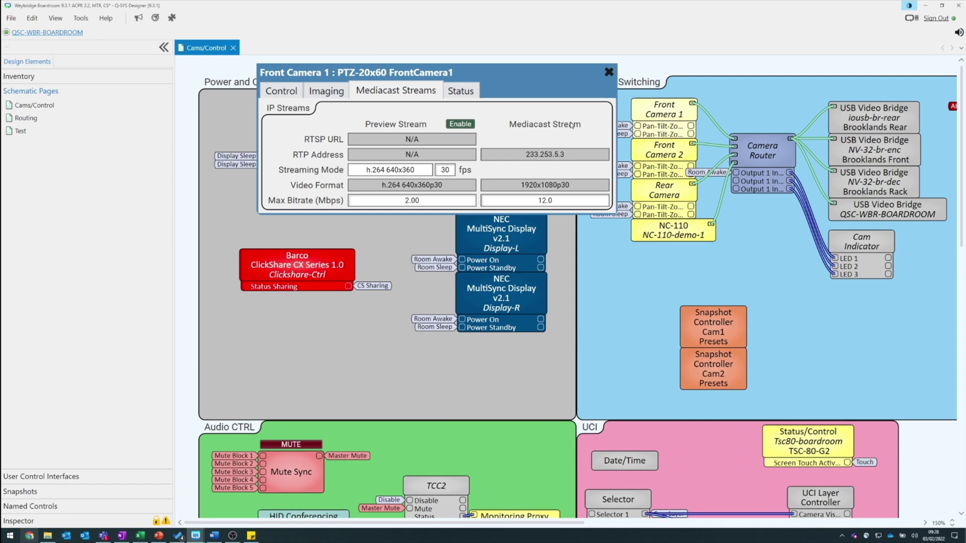
pyautogui.click(469, 125)
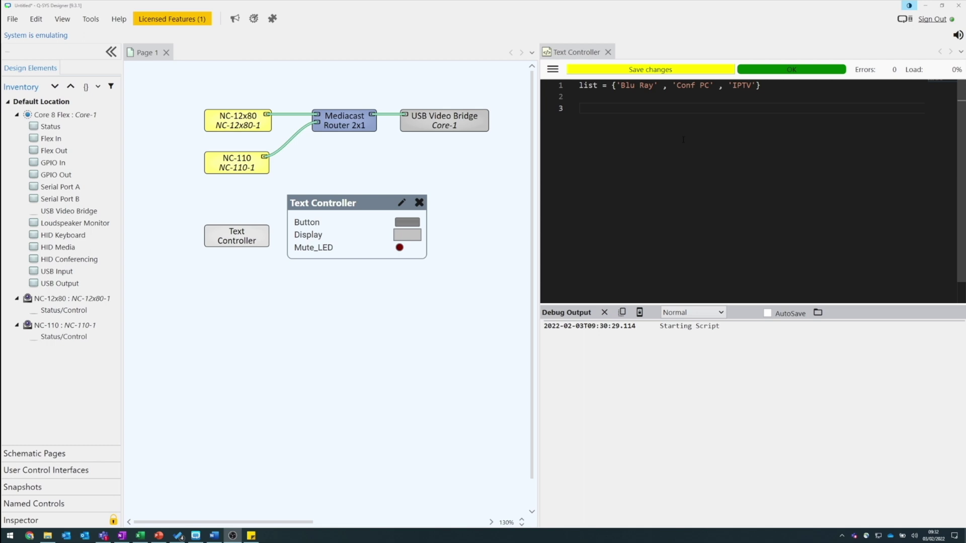
# On line 3, insert a new function named PrintSources with empty parentheses.
pyautogui.click(610, 111)
pyautogui.write('fu')
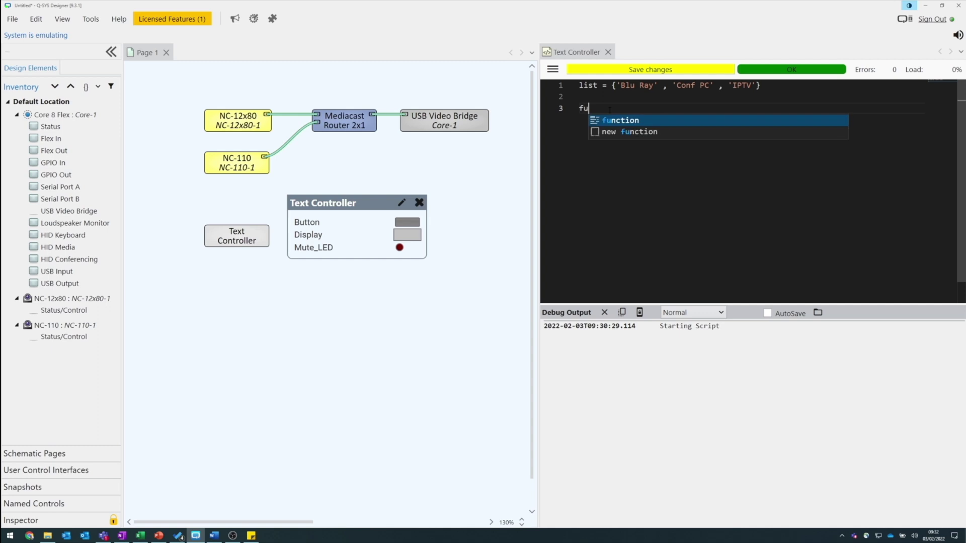
pyautogui.press('Down')
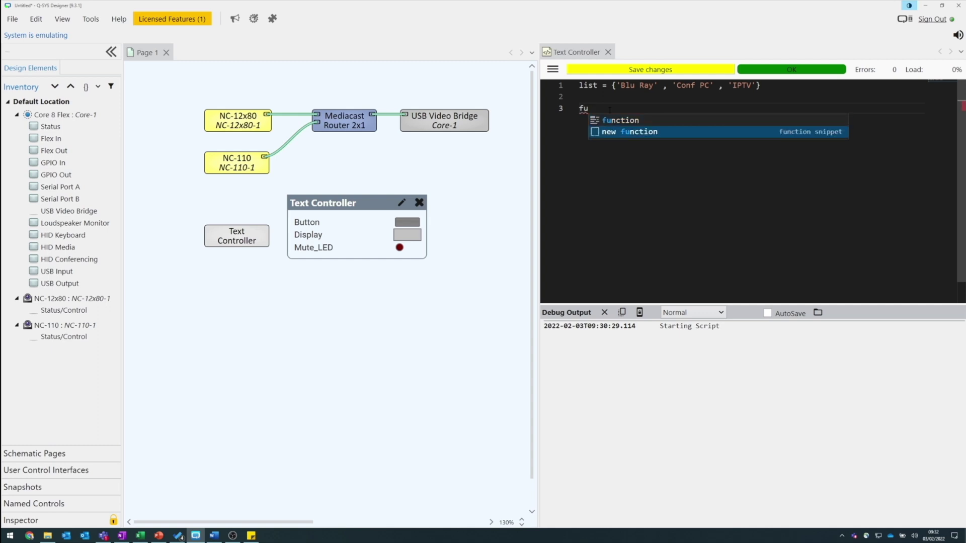
pyautogui.press('Return')
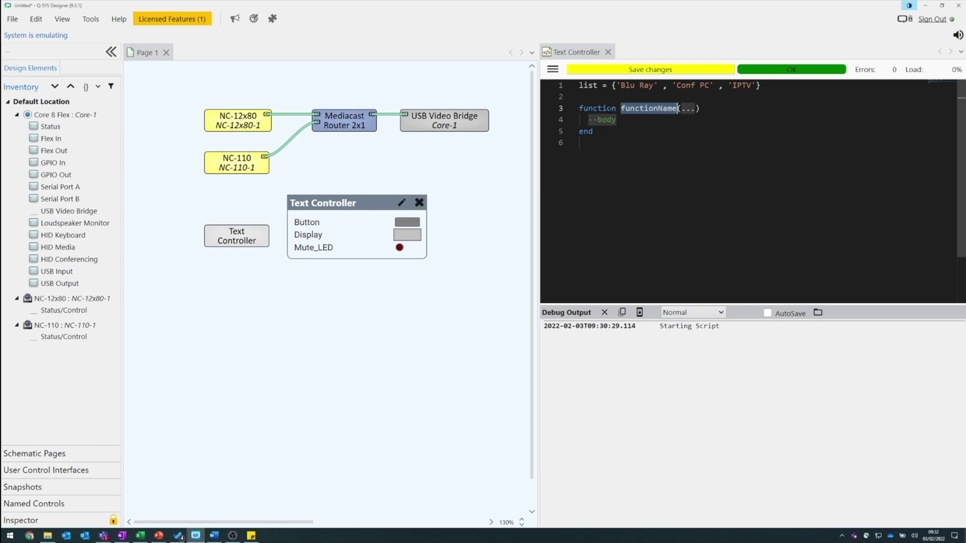
pyautogui.write('Print')
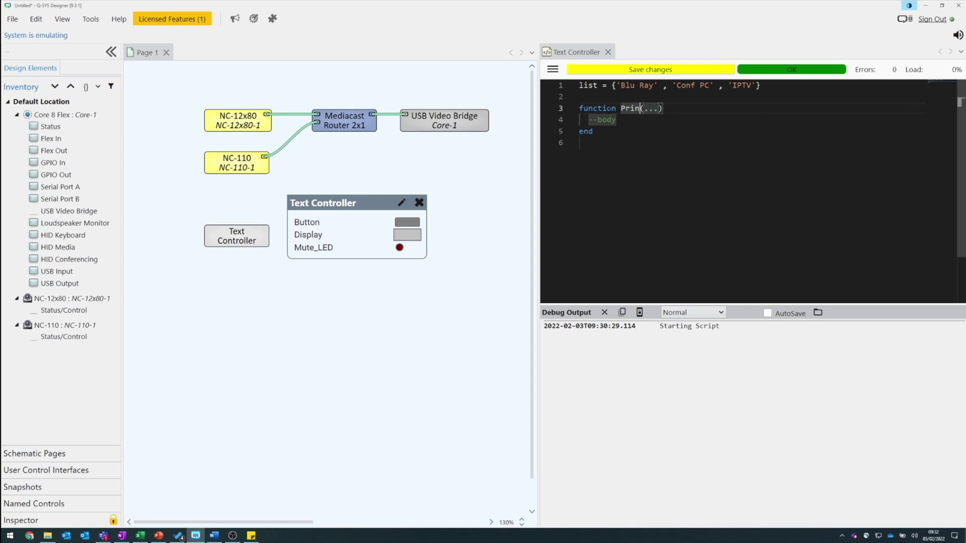
pyautogui.write('Sources')
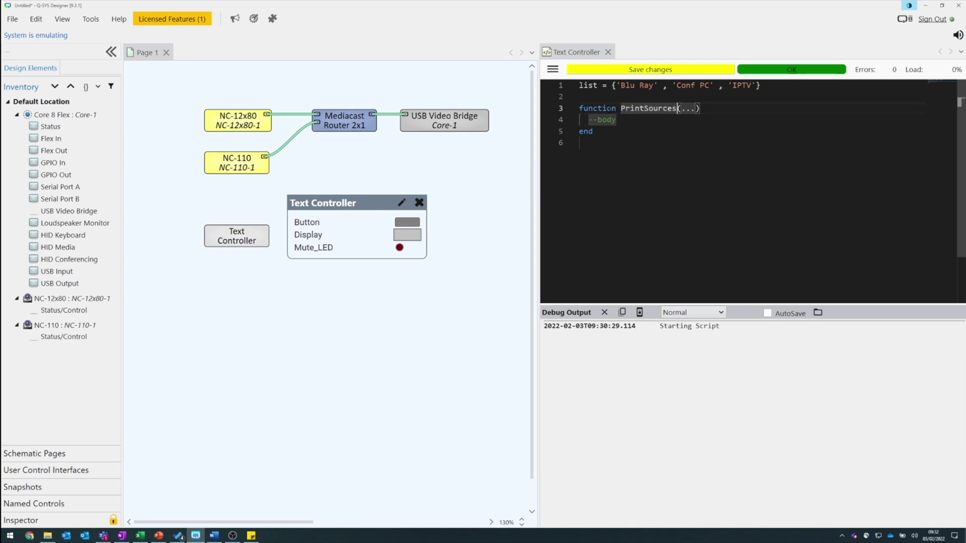
pyautogui.press('Tab')
pyautogui.press('BackSpace')
pyautogui.press('Tab')
# Fill the function body with a for loop over list printing key and value, then start a new line.
pyautogui.write('for')
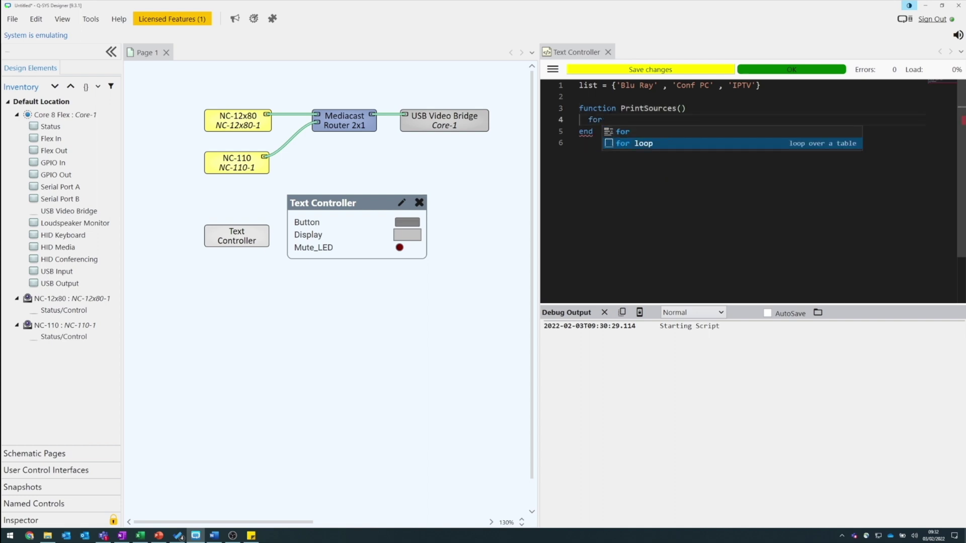
pyautogui.press('Return')
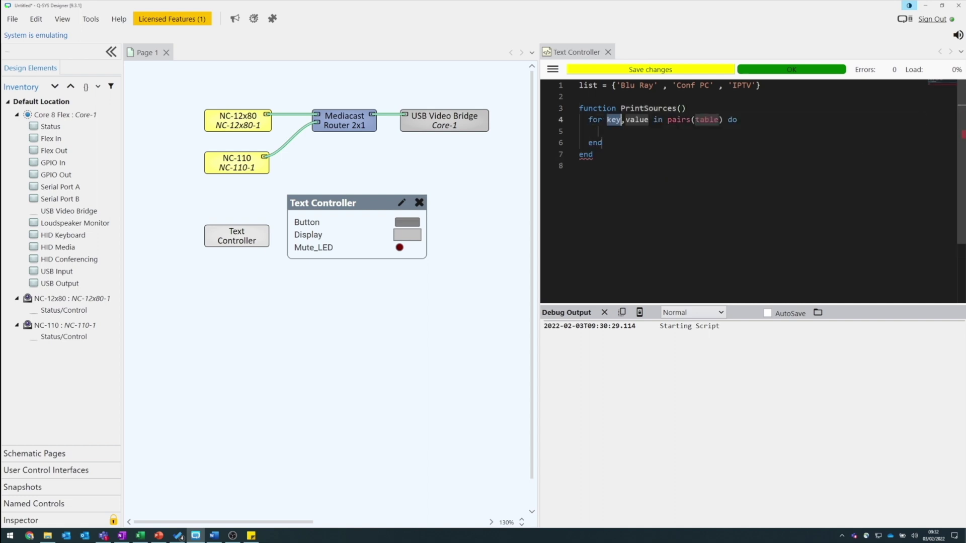
pyautogui.press('Tab')
pyautogui.press('Tab')
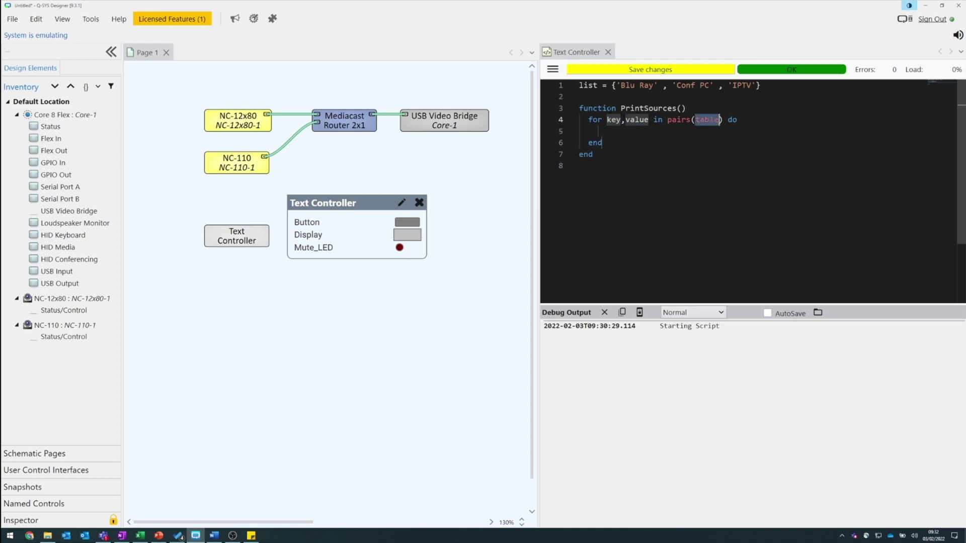
pyautogui.write('l')
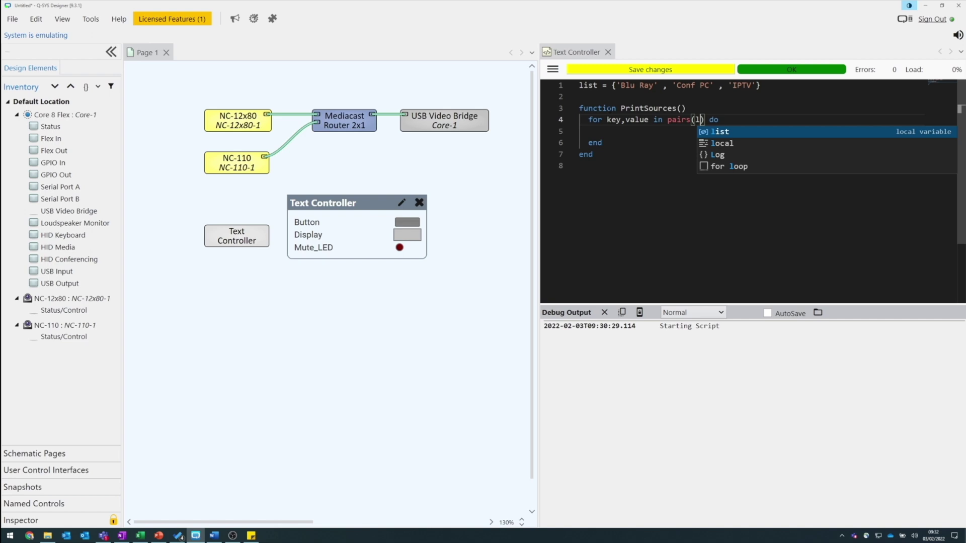
pyautogui.press('Tab')
pyautogui.press('Tab')
pyautogui.write('pr')
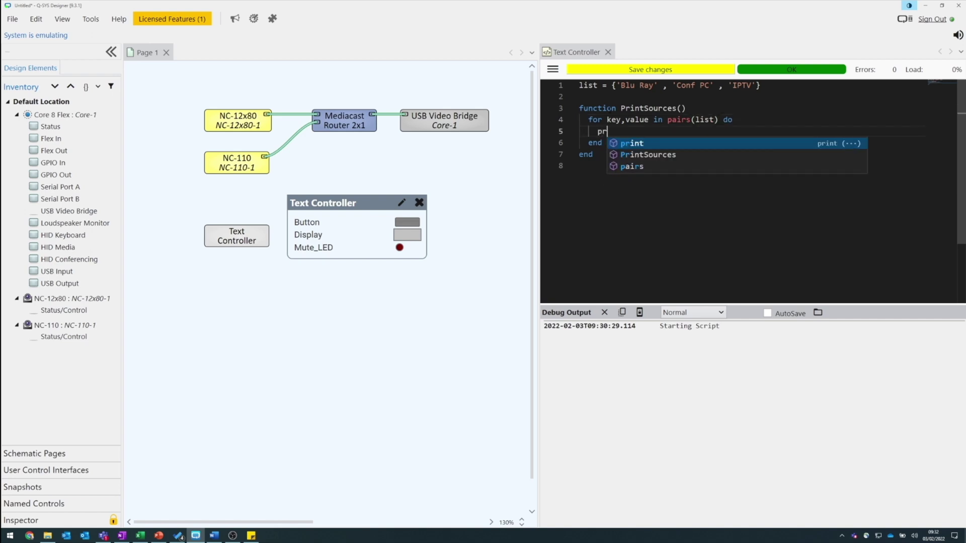
pyautogui.write('int(key,value')
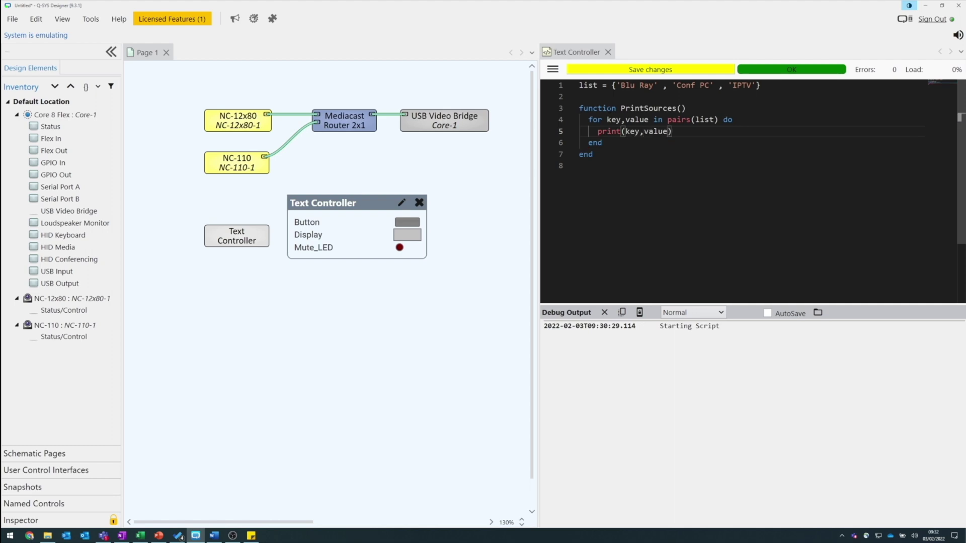
pyautogui.press('Down')
pyautogui.press('Down')
pyautogui.press('End')
pyautogui.press('Return')
pyautogui.press('Return')
# Write Controls.Button.EventHandler = function that calls PrintSources(), using autocomplete.
pyautogui.write('Co')
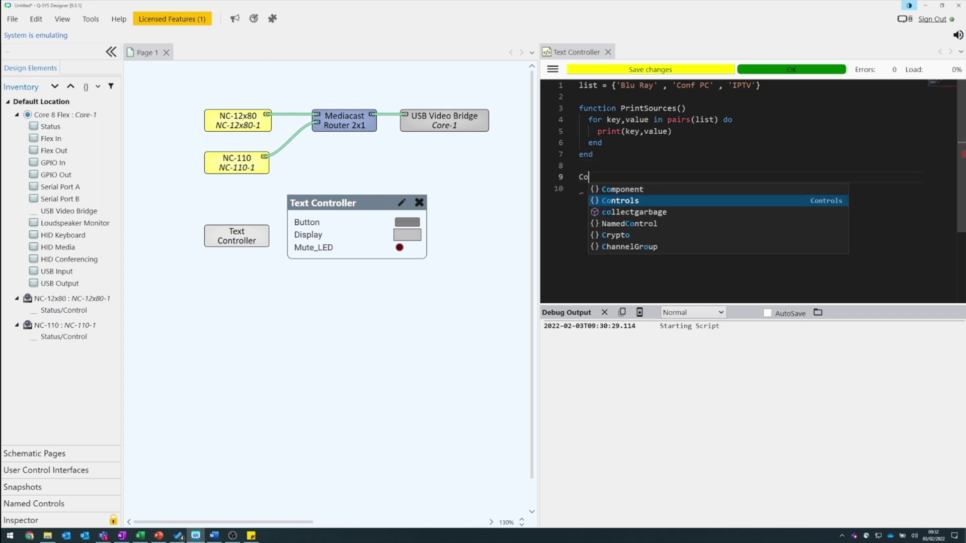
pyautogui.press('Tab')
pyautogui.write('.')
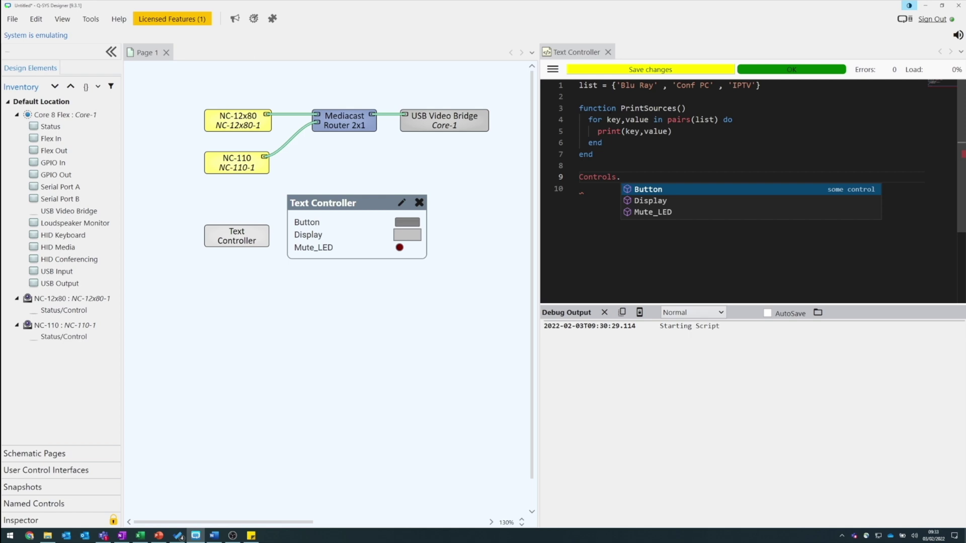
pyautogui.press('Tab')
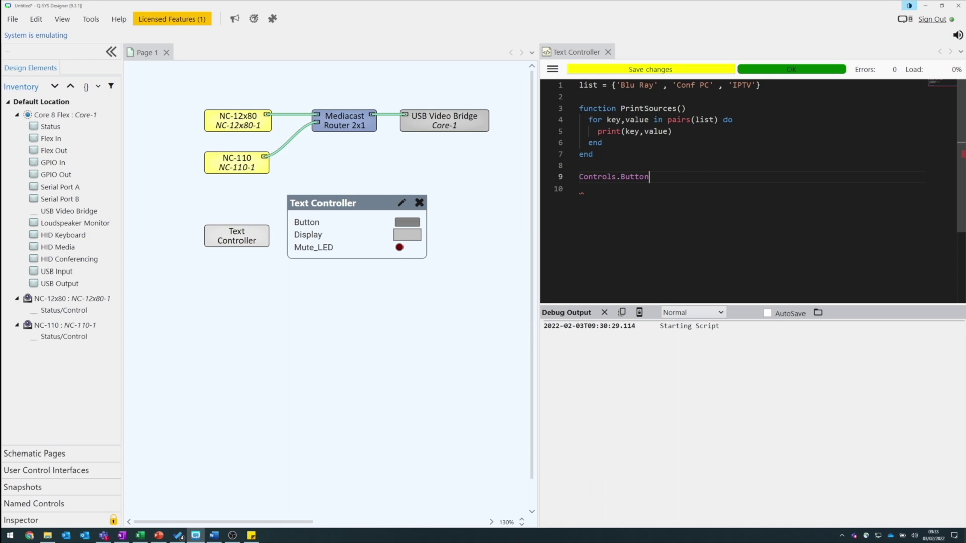
pyautogui.write('.')
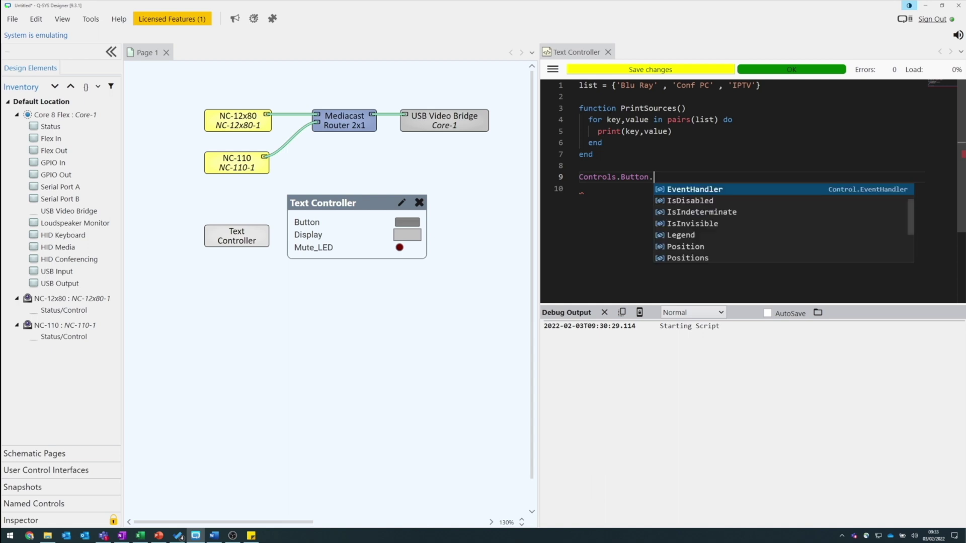
pyautogui.press('Tab')
pyautogui.write('= f')
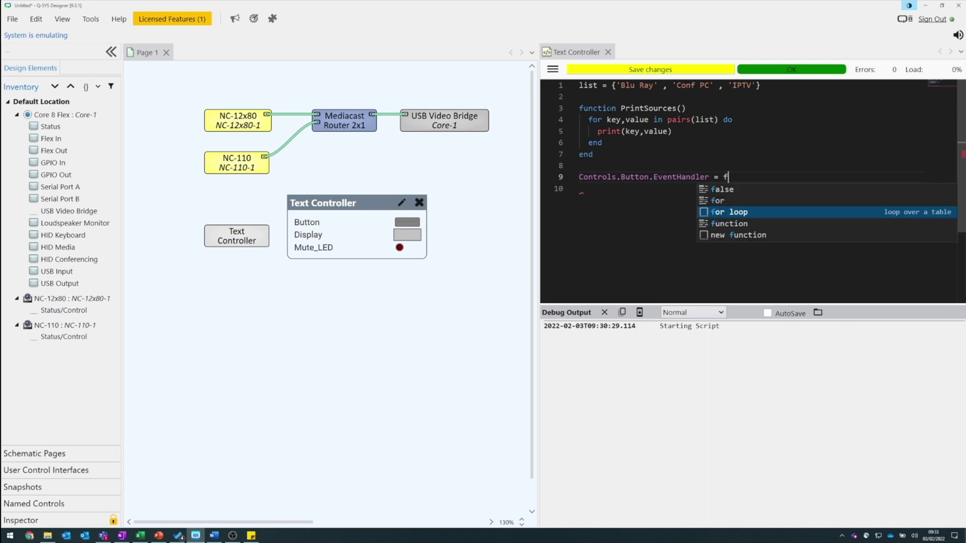
pyautogui.press('Down')
pyautogui.press('Down')
pyautogui.press('Tab')
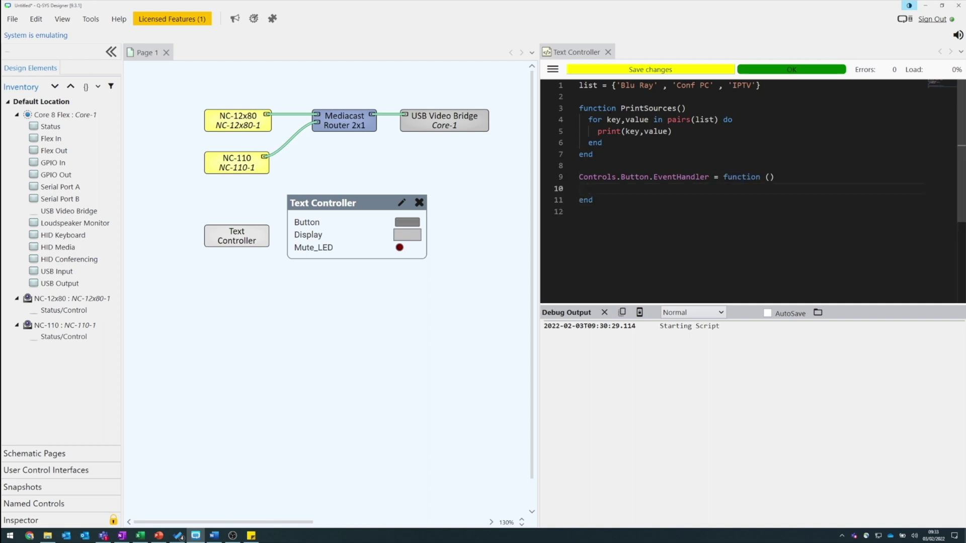
pyautogui.write('Pr')
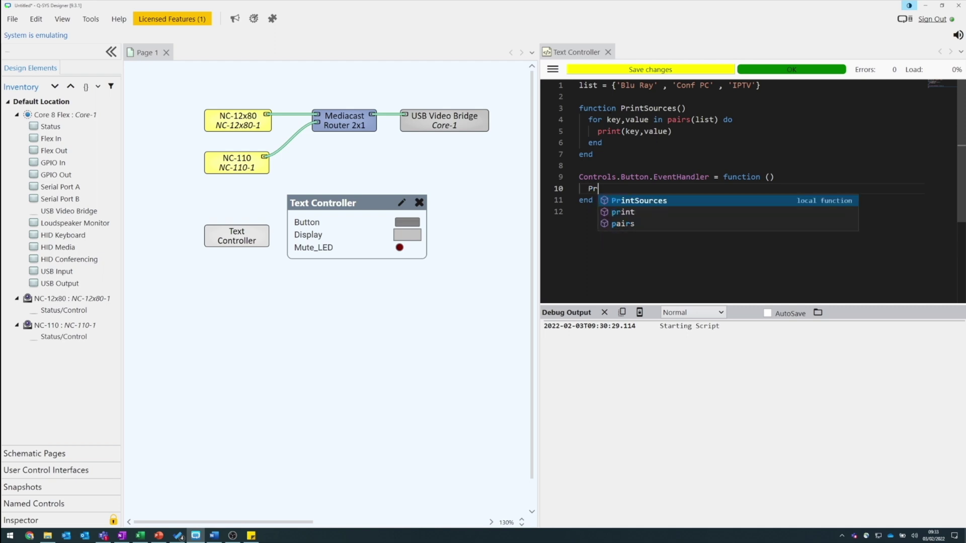
pyautogui.press('Tab')
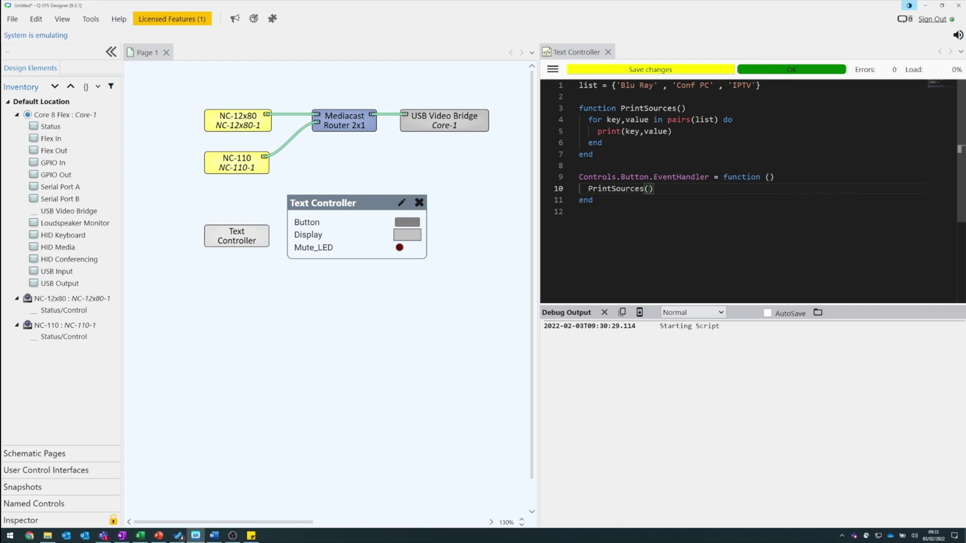
# Rename every occurrence of list to SourceList with Change All Occurrences.
pyautogui.click(676, 200)
pyautogui.rightClick(591, 89)
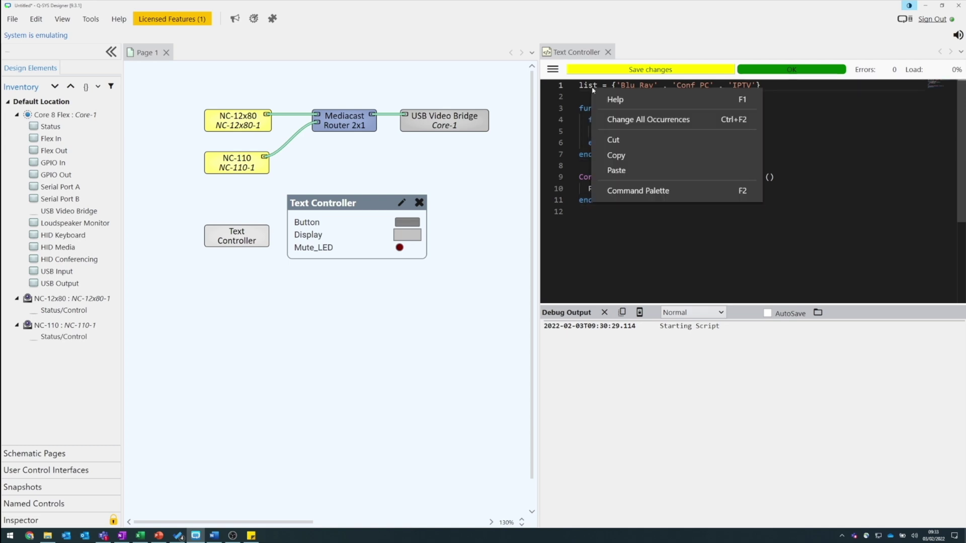
pyautogui.click(616, 120)
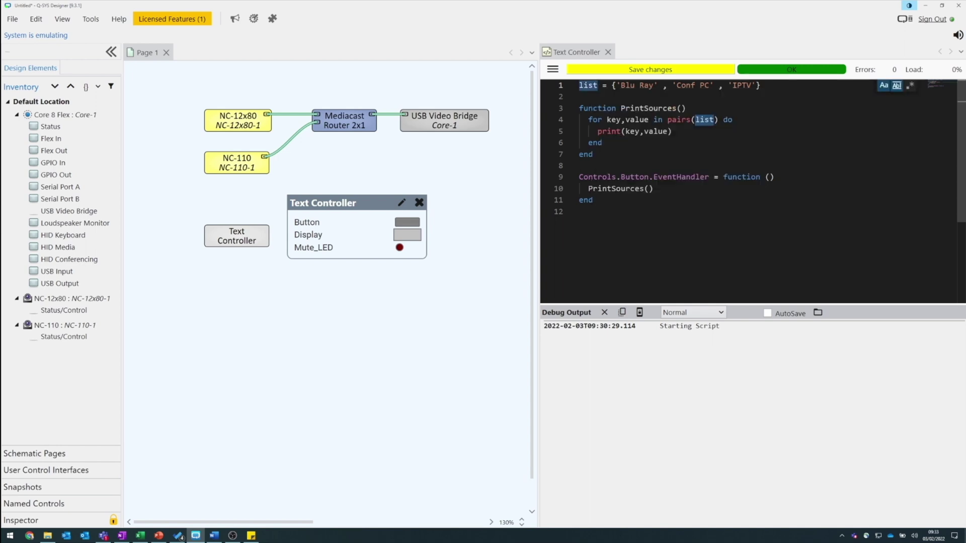
pyautogui.write('SourceList')
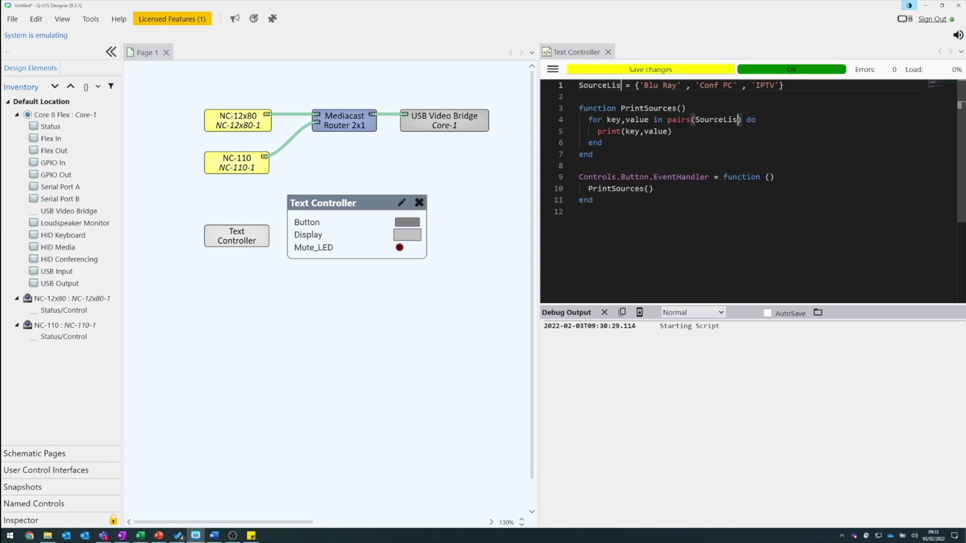
pyautogui.click(770, 157)
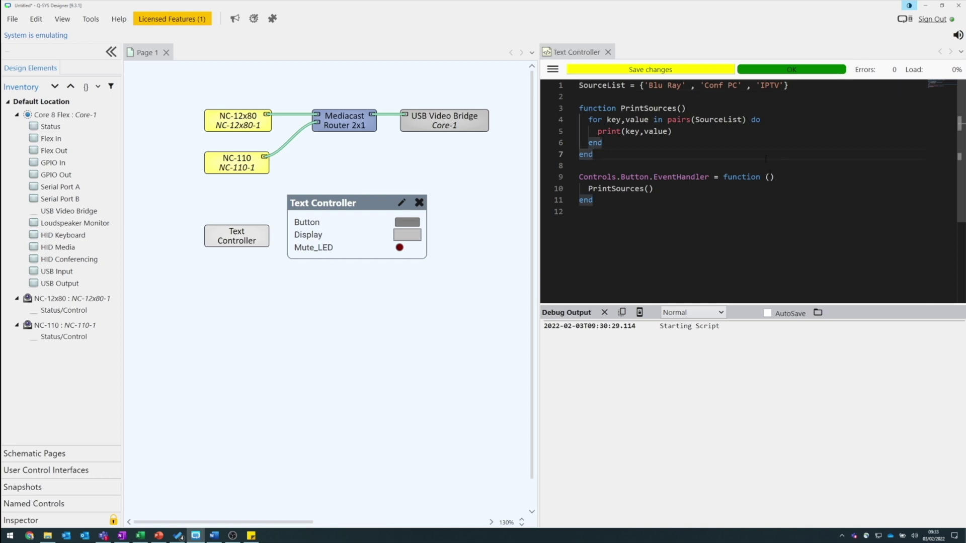
# Rename the loop variable value to Source everywhere, then add blank lines after the handler.
pyautogui.rightClick(641, 120)
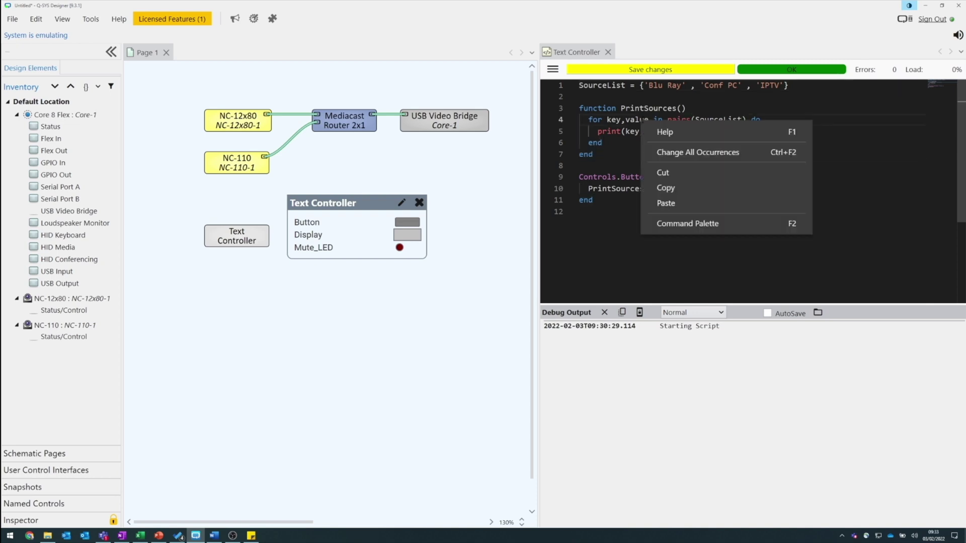
pyautogui.click(664, 151)
pyautogui.write('Source')
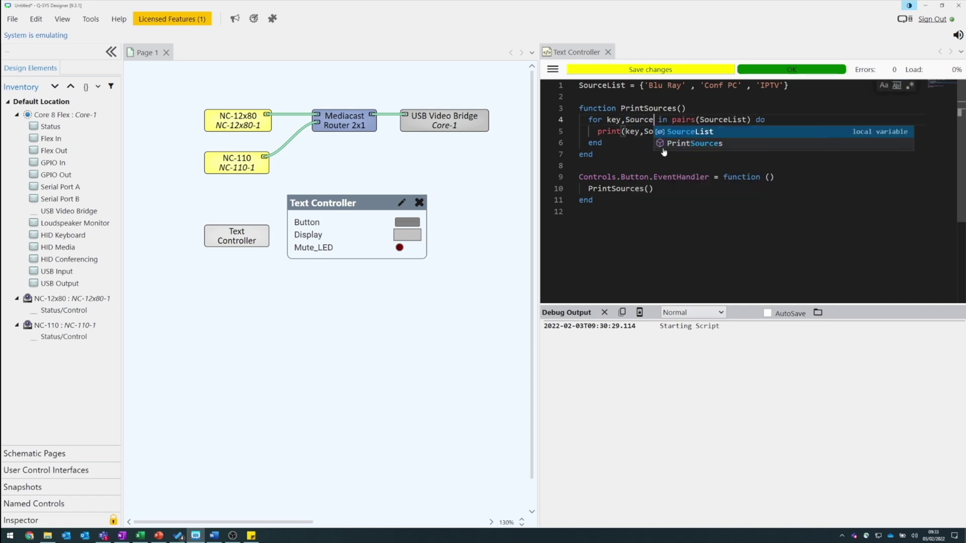
pyautogui.press('Escape')
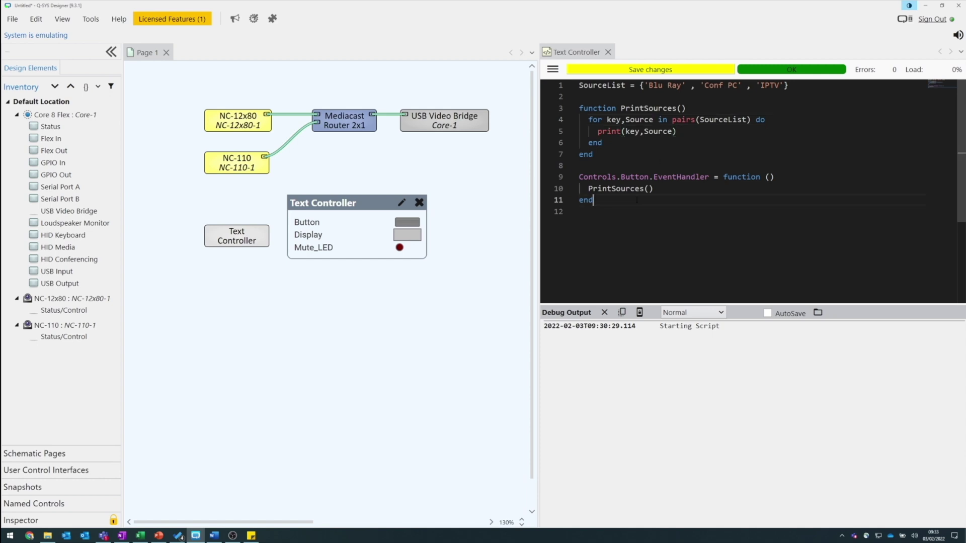
pyautogui.click(642, 201)
pyautogui.press('Return')
pyautogui.press('Return')
# Create the socket with Sock = TcpSocket.New() and start a new line.
pyautogui.write('Sock = Tc')
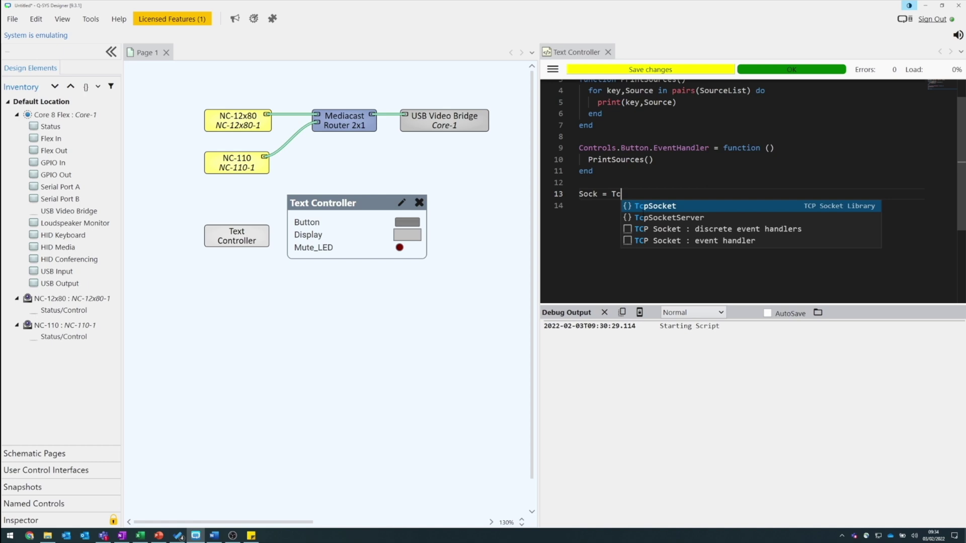
pyautogui.press('Return')
pyautogui.write('.')
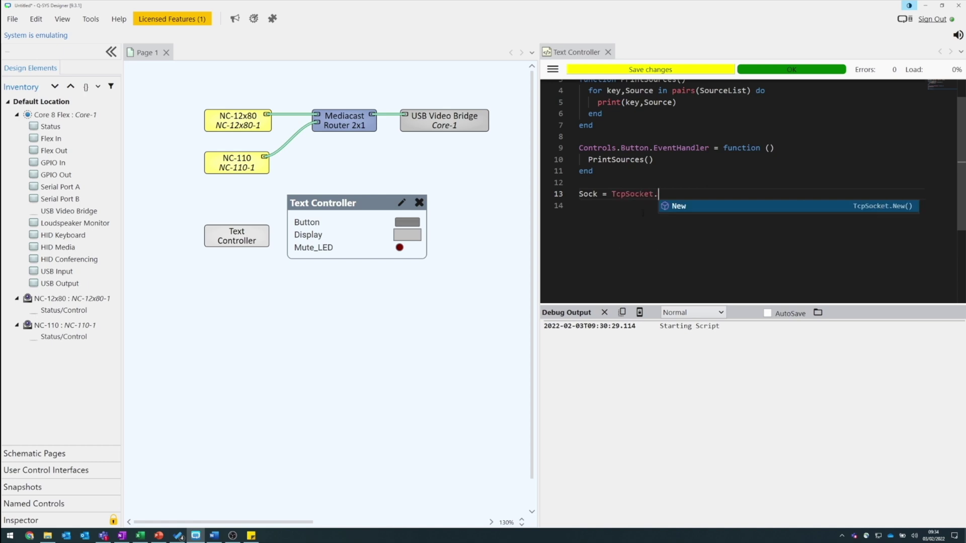
pyautogui.press('Return')
pyautogui.write('()')
pyautogui.press('Return')
pyautogui.press('Return')
# Insert the 'TCP Socket : discrete event handlers' snippet for Sock.
pyautogui.write('Sock')
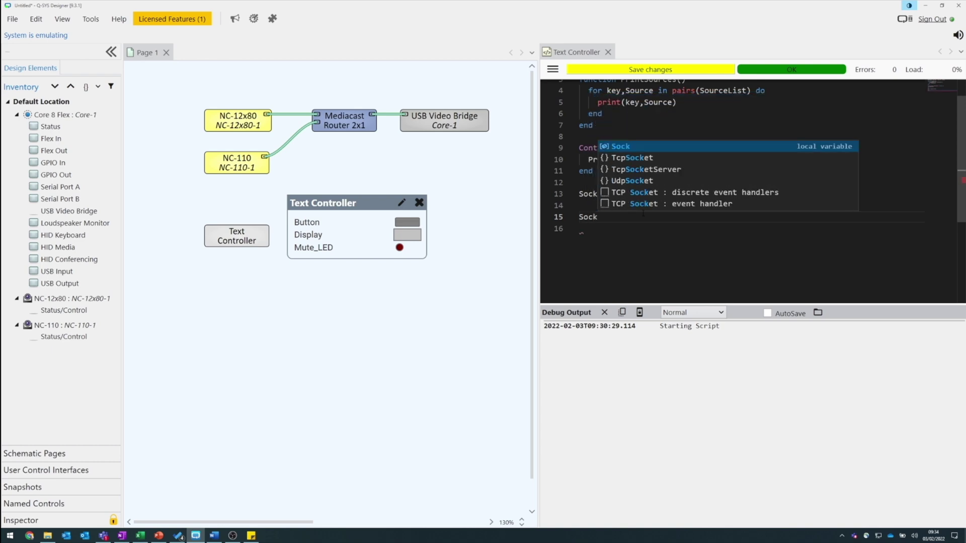
pyautogui.press('Down')
pyautogui.press('Down')
pyautogui.press('Down')
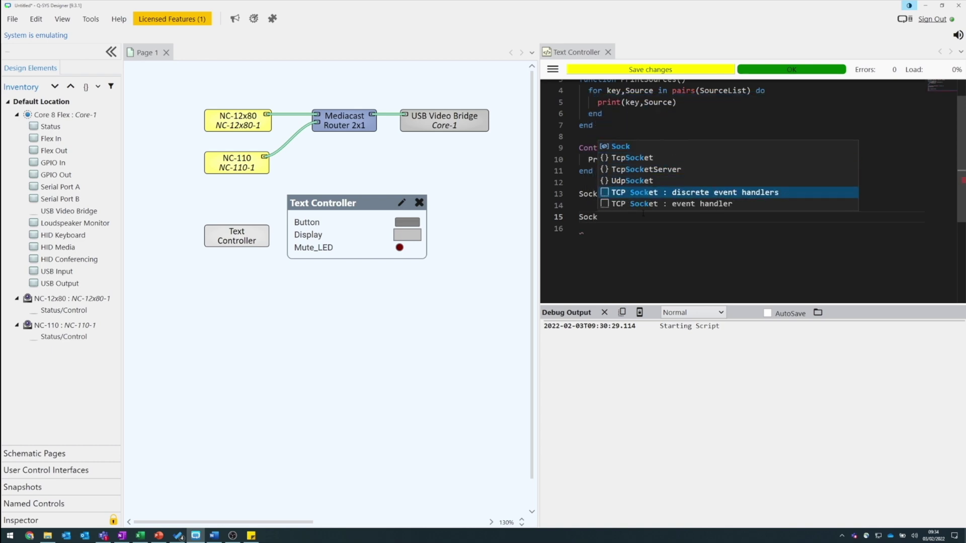
pyautogui.press('Return')
pyautogui.write('Sock')
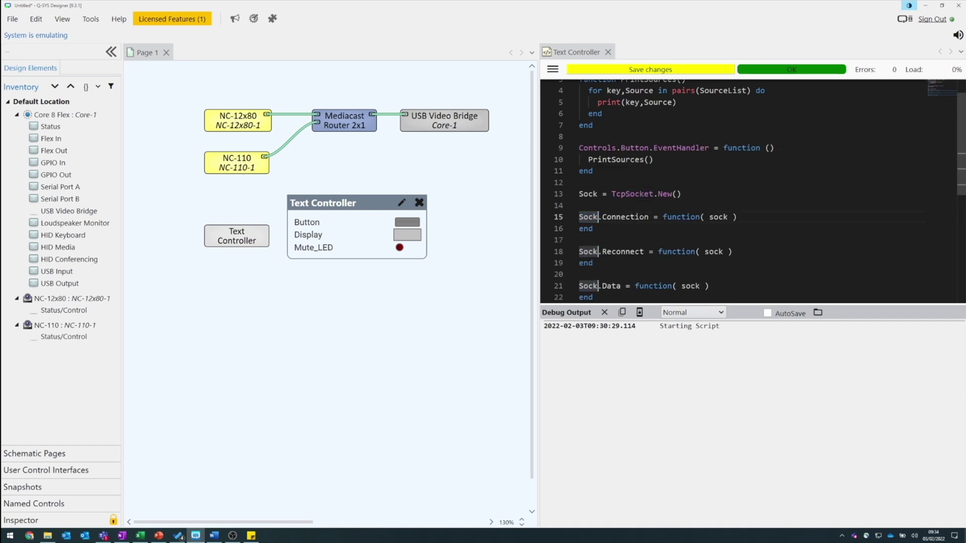